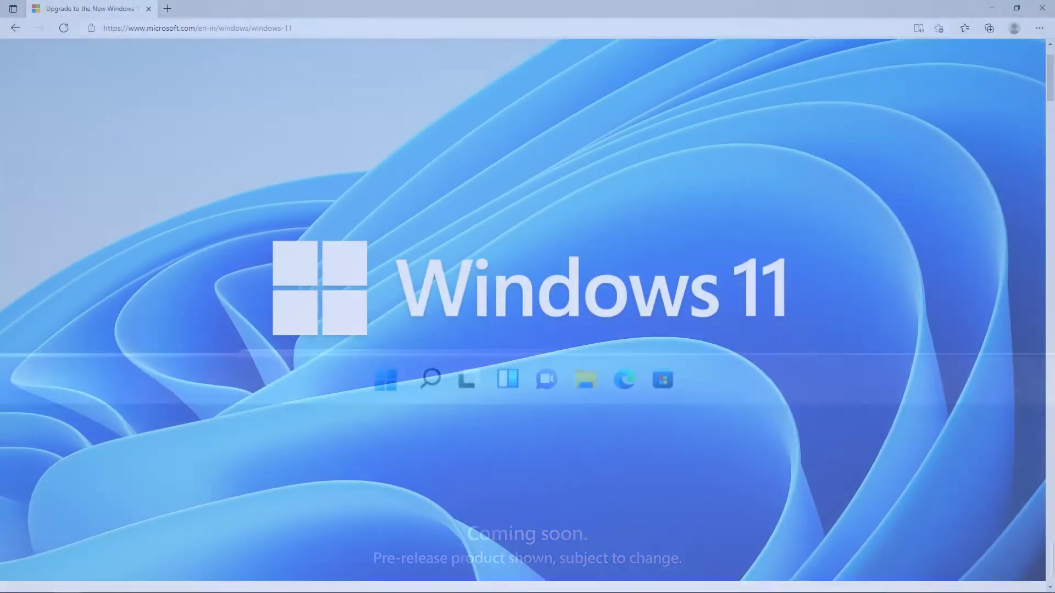
# Step: Scroll the Windows 11 page down to the Minimum system requirements table
pyautogui.scroll(-3, 527, 330)
pyautogui.scroll(-7, 528, 316)
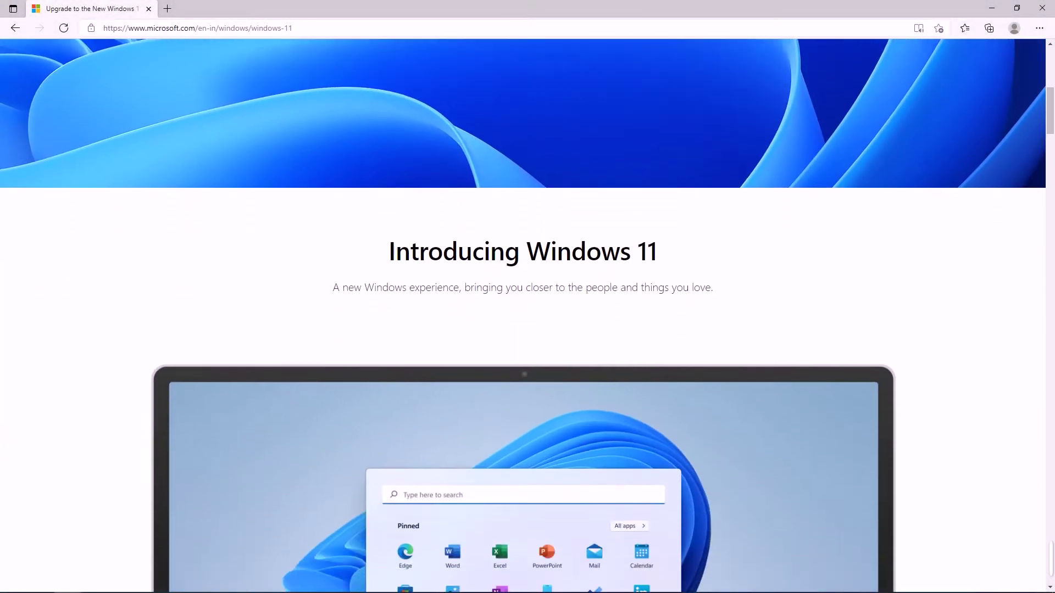
pyautogui.scroll(-2, 528, 316)
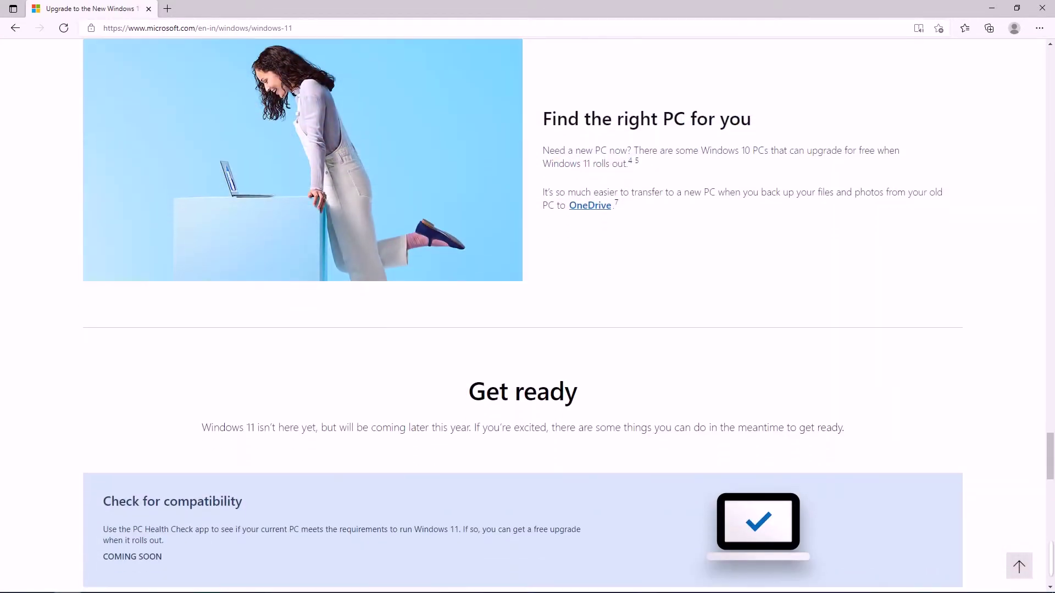
pyautogui.scroll(-6, 527, 316)
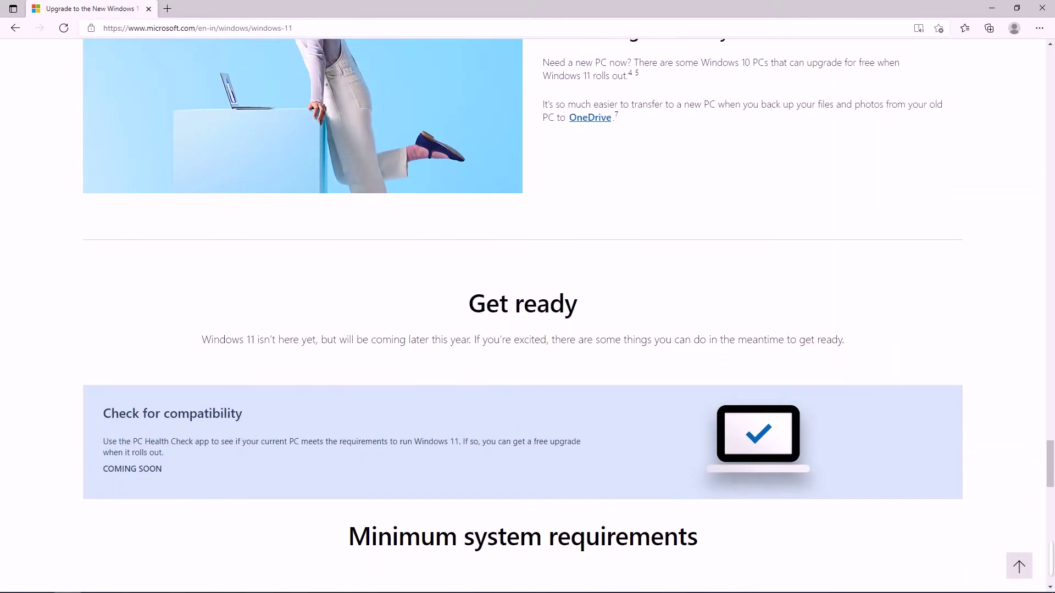
pyautogui.scroll(-1, 527, 316)
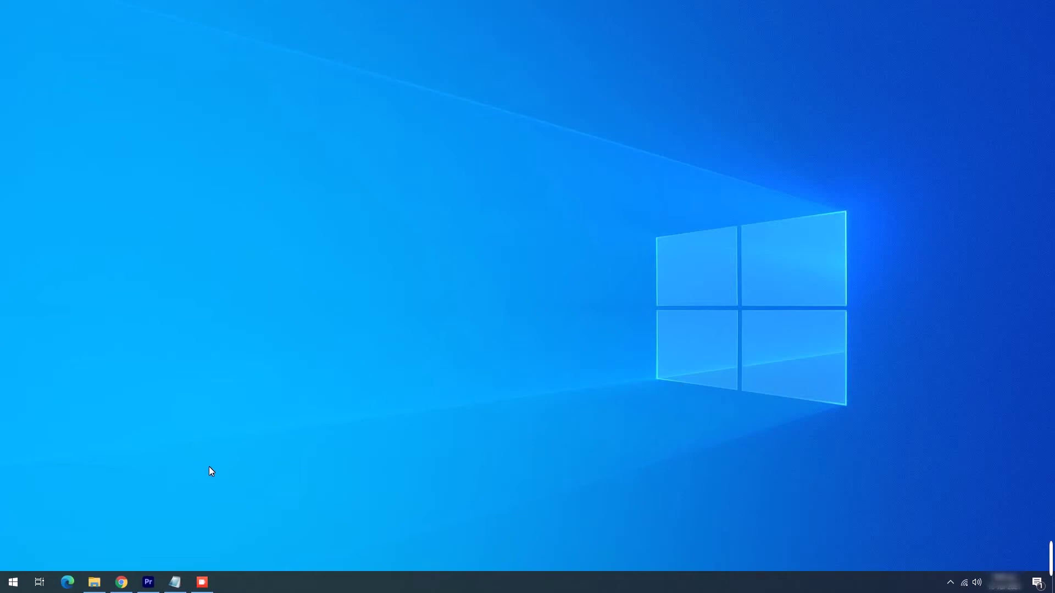
# Step: Check the C: and D: drives under This PC, then search Start for 'disk mana'
pyautogui.click(93, 583)
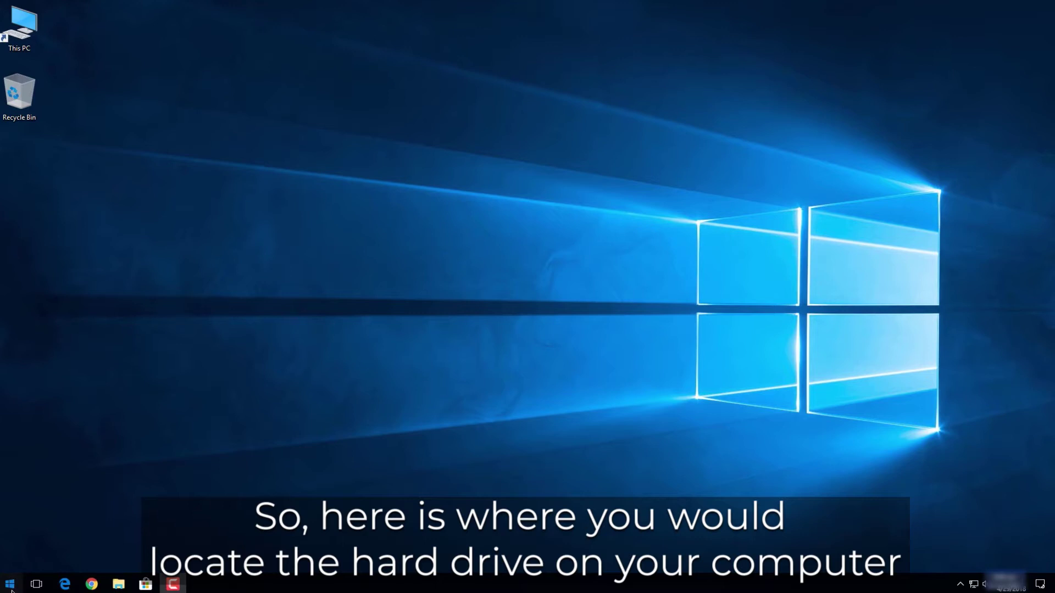
pyautogui.click(11, 590)
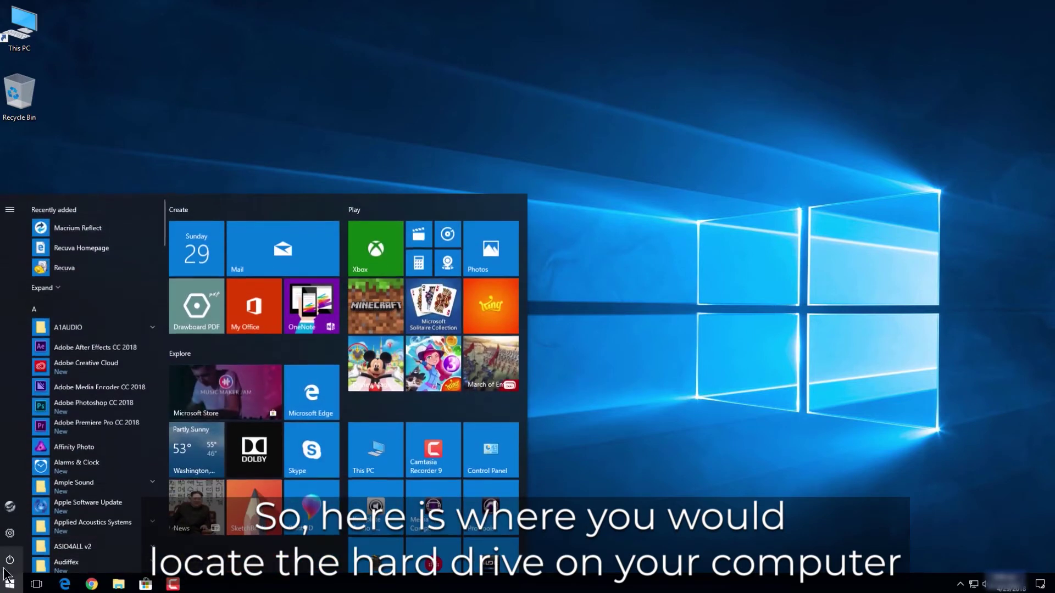
pyautogui.write('disk m')
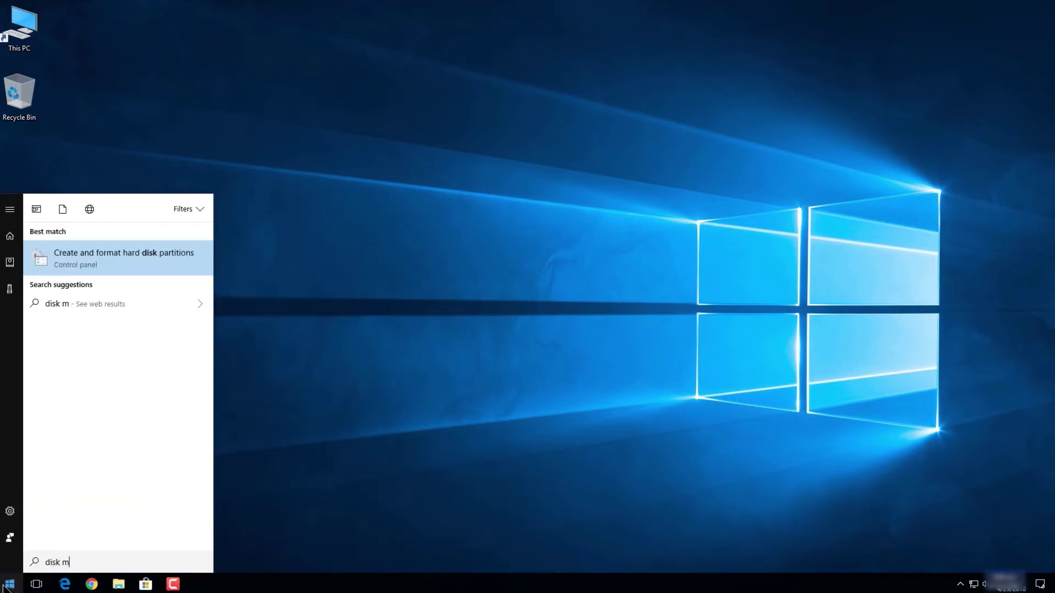
pyautogui.write('ana')
# Step: Launch the disk partitioning tool and show Disk Management, where Disk 1 shows 1863.02 GB uninitialized
pyautogui.click(40, 258)
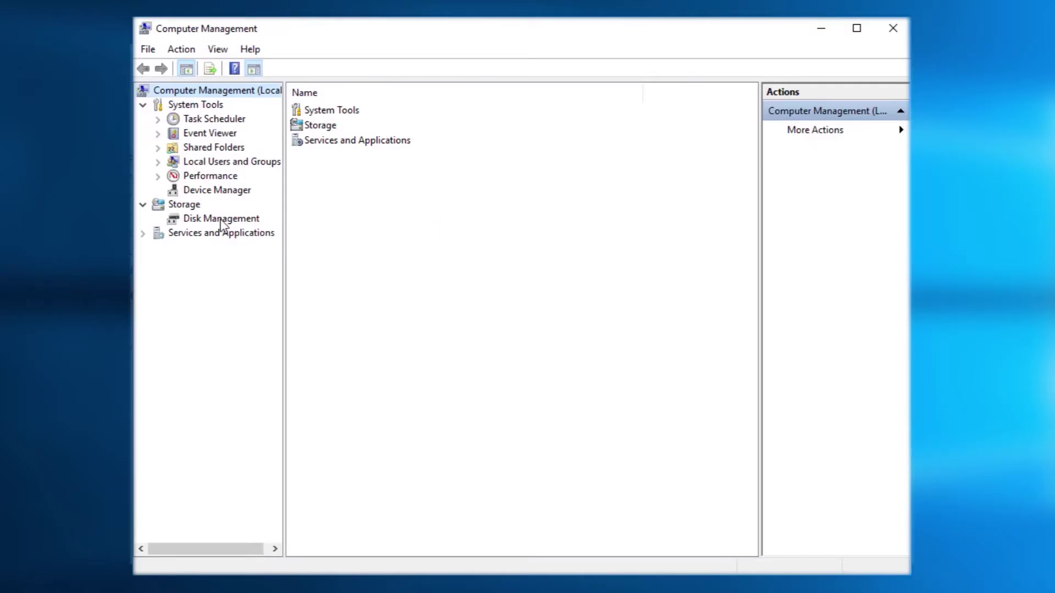
pyautogui.click(223, 220)
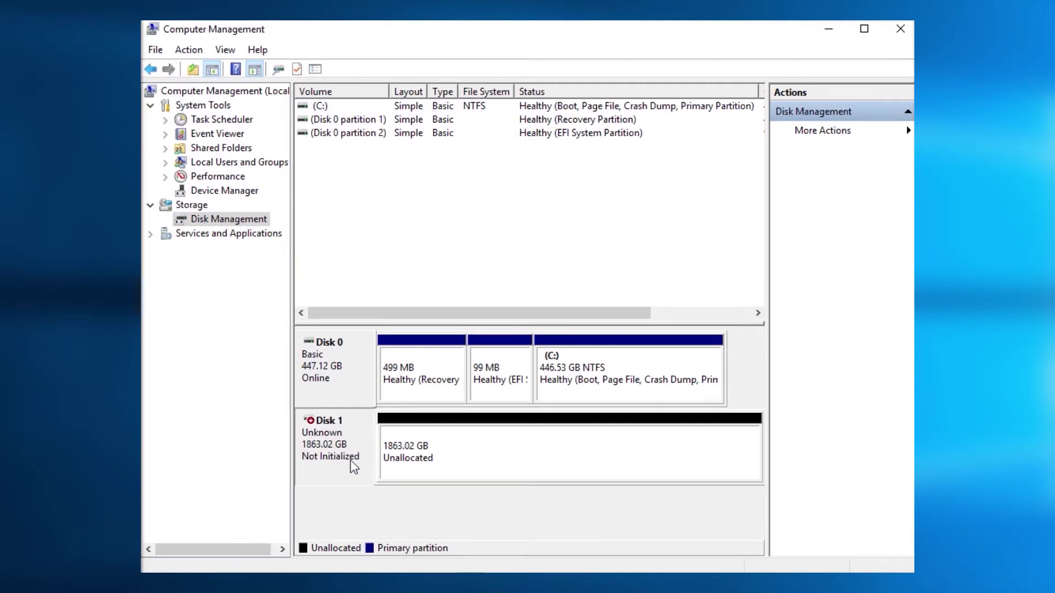
# Step: Initialize Disk 1 with the GPT partition style
pyautogui.rightClick(325, 434)
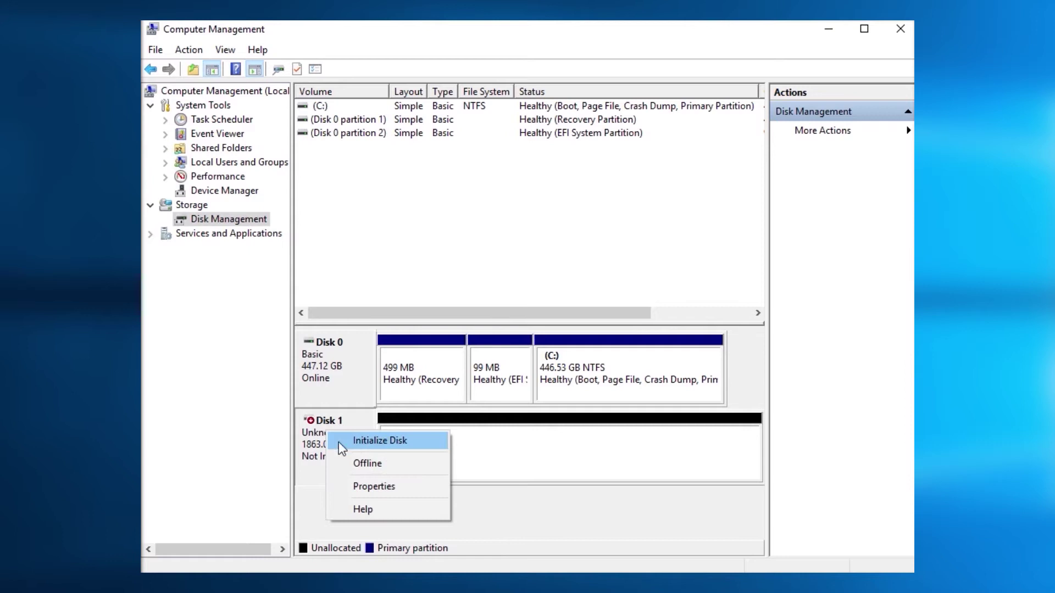
pyautogui.click(366, 441)
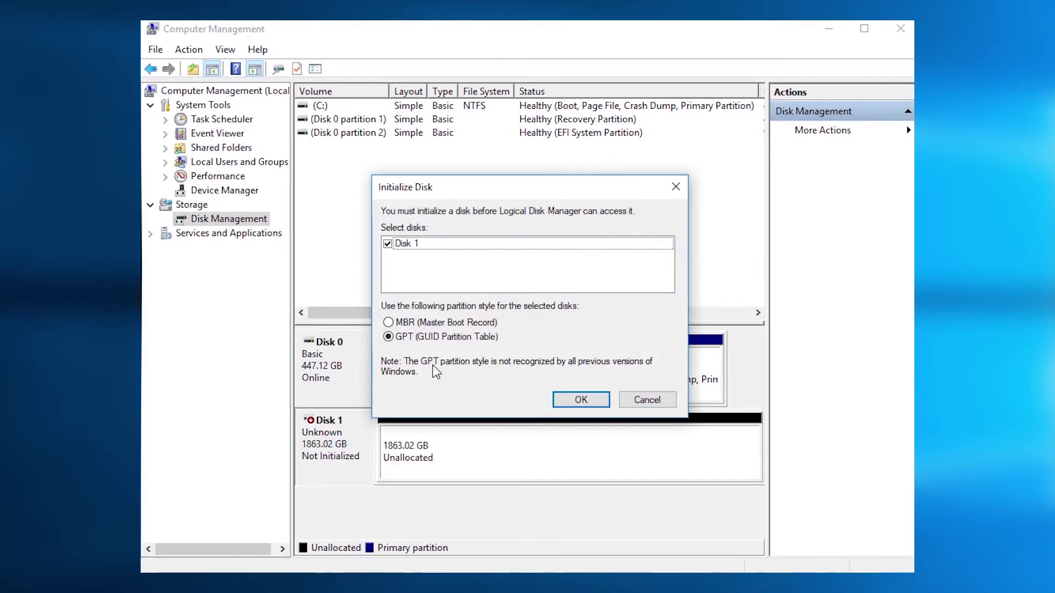
pyautogui.click(581, 401)
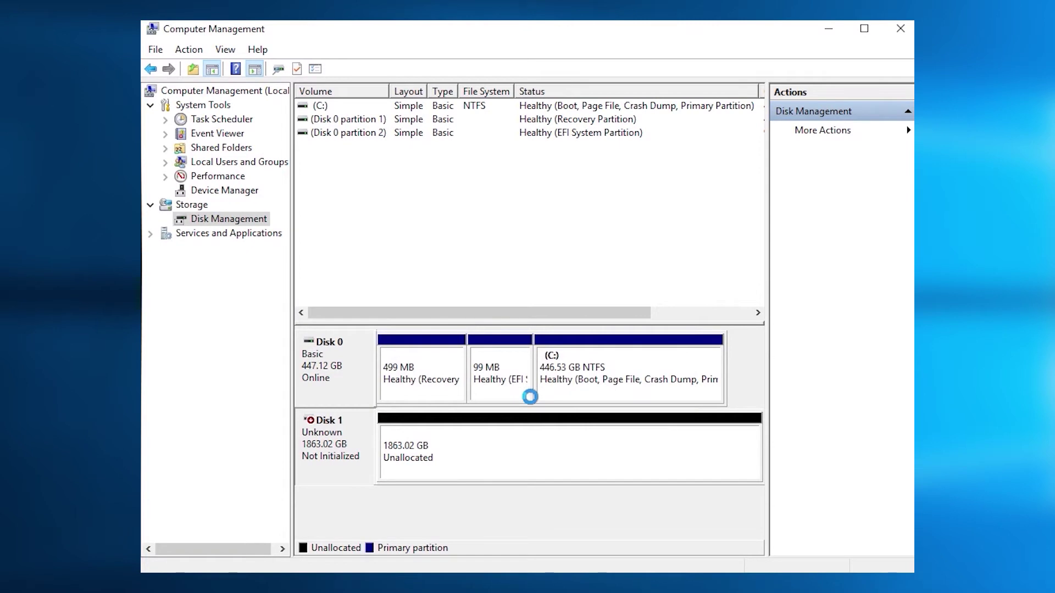
# Step: Create a full 1907600 MB simple volume on Disk 1 as drive D, formatted NTFS
pyautogui.click(694, 459)
pyautogui.rightClick(487, 446)
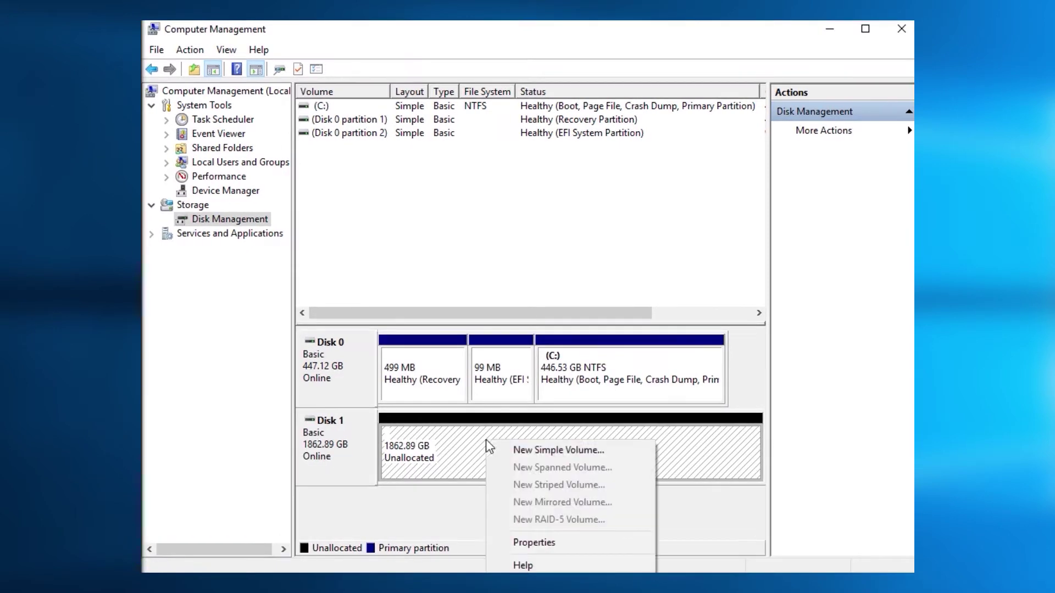
pyautogui.click(604, 454)
pyautogui.click(598, 390)
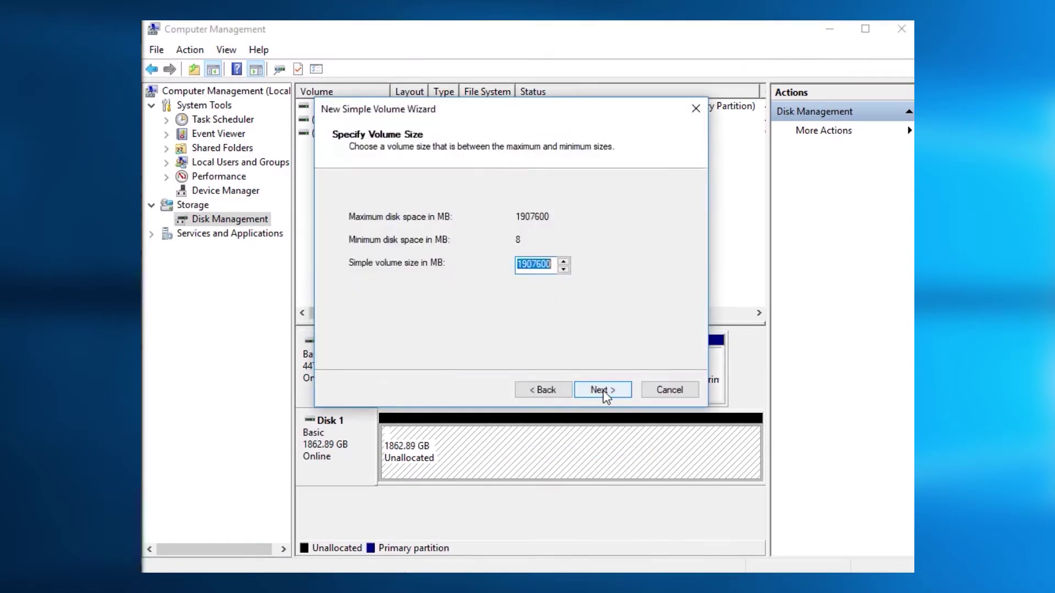
pyautogui.click(602, 390)
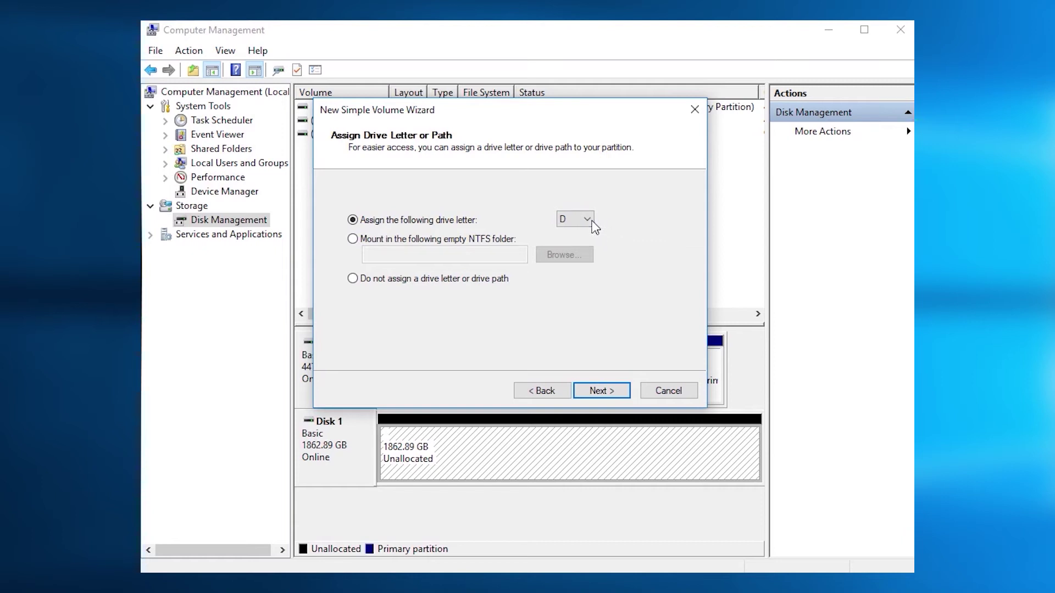
pyautogui.click(592, 222)
pyautogui.click(574, 278)
pyautogui.click(607, 394)
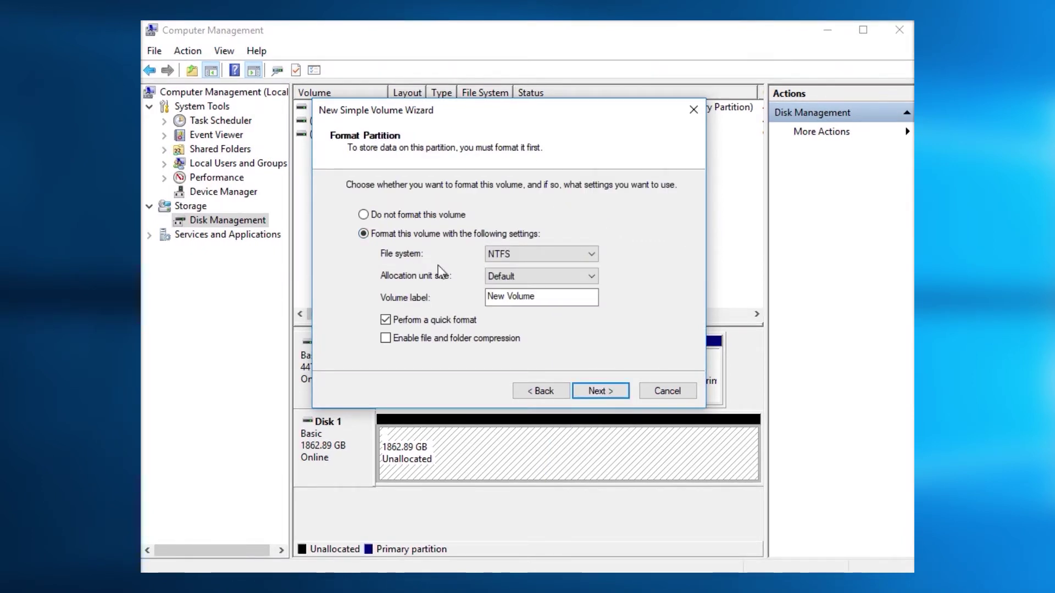
pyautogui.click(577, 254)
pyautogui.click(644, 262)
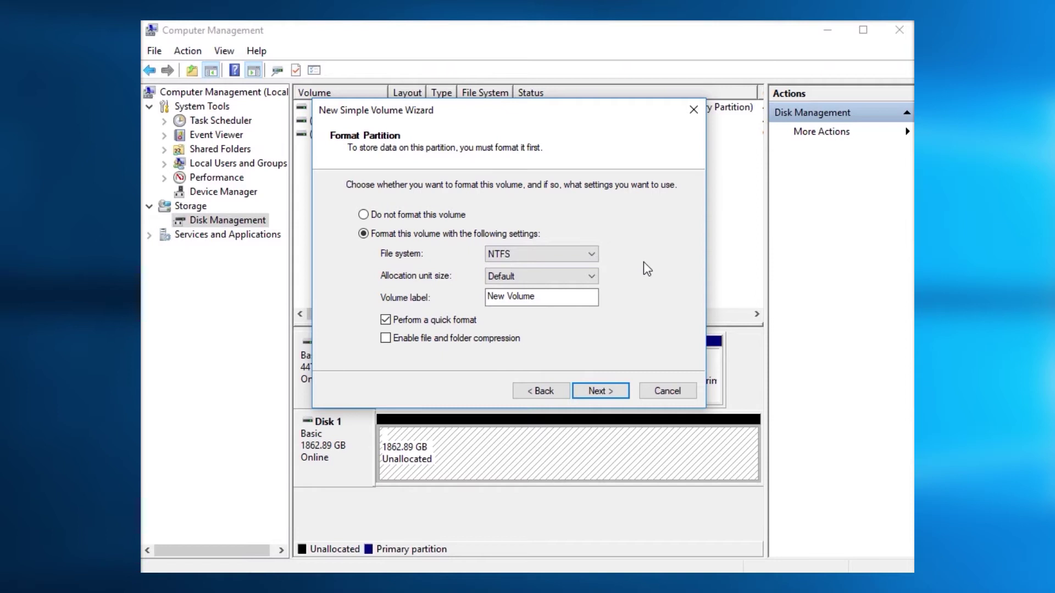
pyautogui.moveTo(553, 297); pyautogui.dragTo(461, 286)
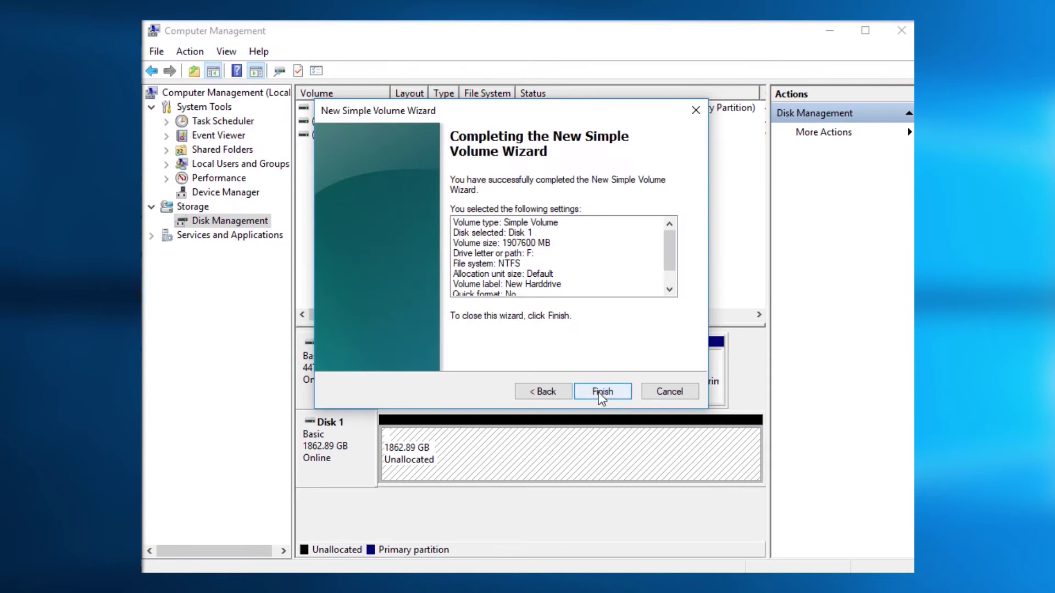
pyautogui.click(603, 389)
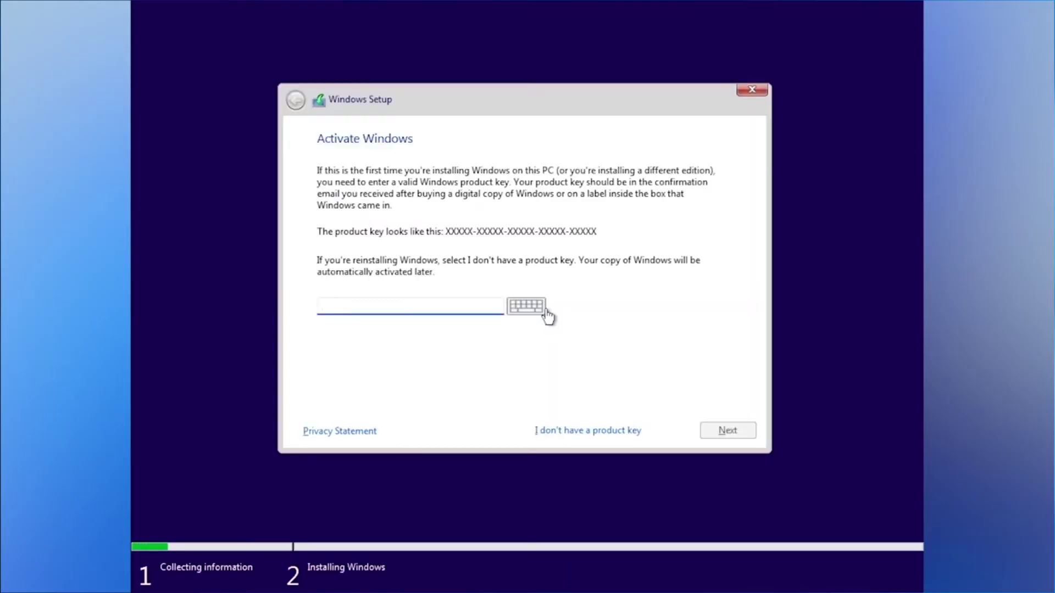
# Step: Skip the product key and choose Windows 11 Pro as the edition to install
pyautogui.click(631, 434)
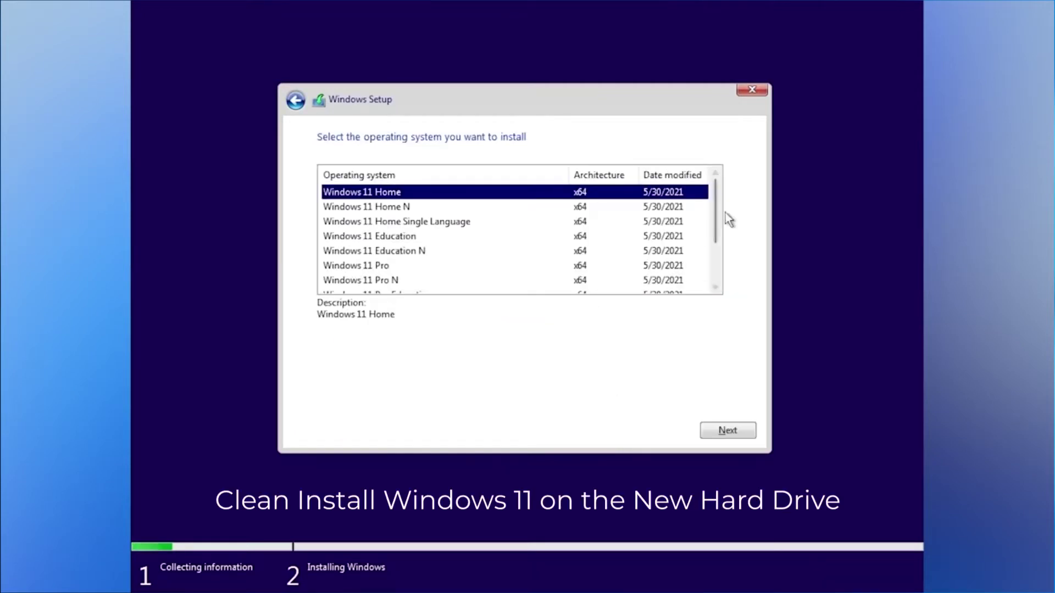
pyautogui.moveTo(716, 220)
pyautogui.mouseDown()
pyautogui.moveTo(717, 261)
pyautogui.moveTo(720, 224)
pyautogui.mouseUp()
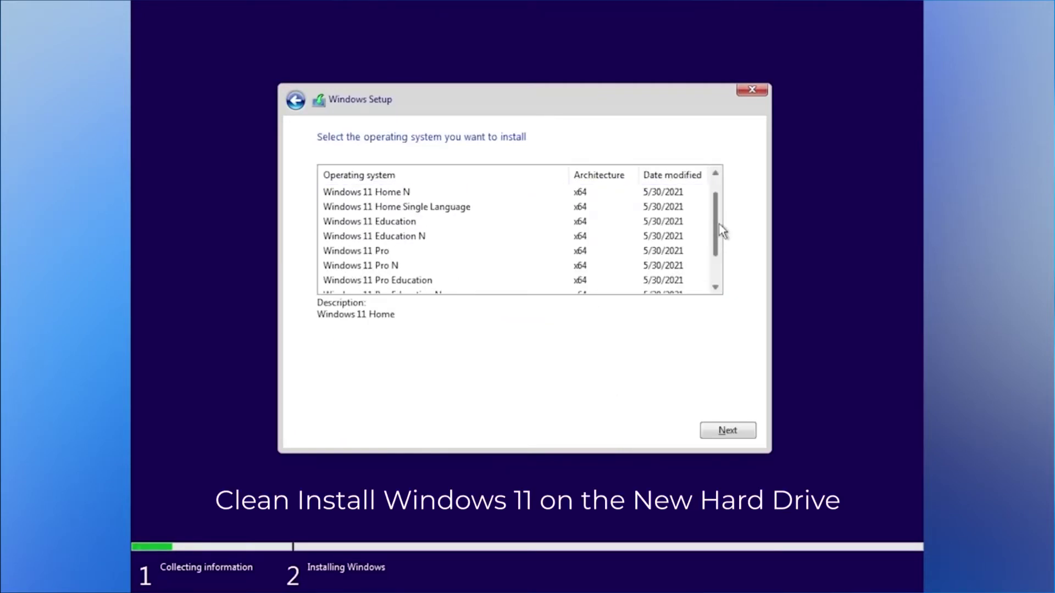
pyautogui.click(374, 253)
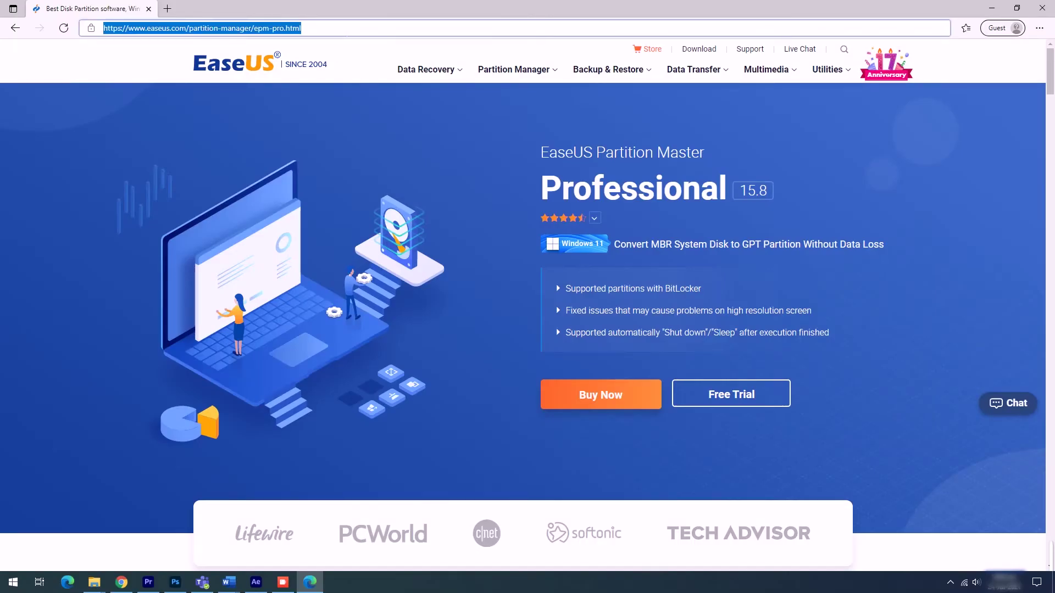
# Step: Download the EaseUS Partition Master free trial and run epm_trial_install_20210723.954.exe
pyautogui.click(356, 97)
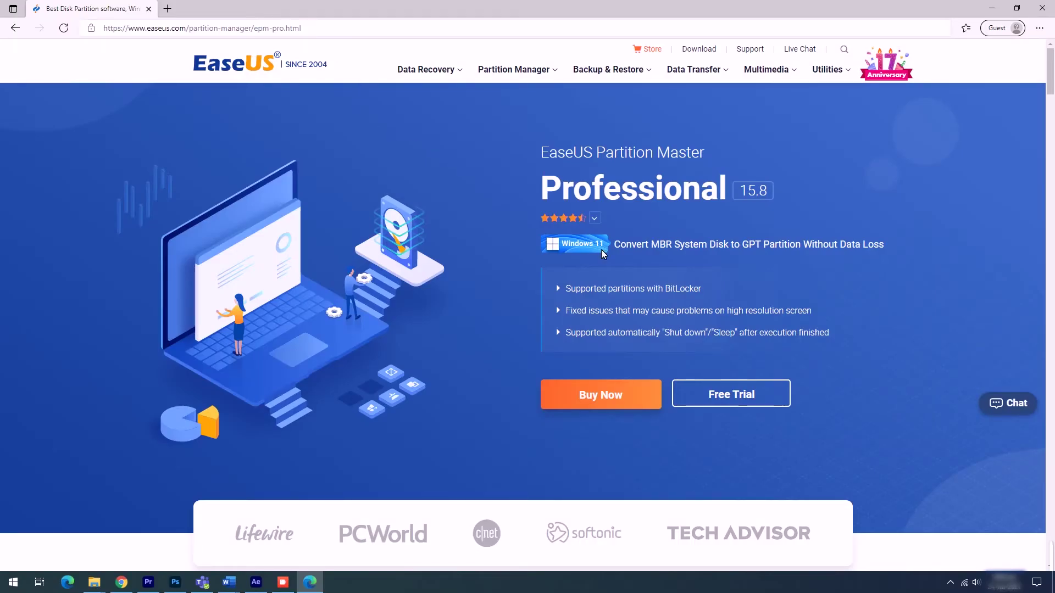
pyautogui.click(688, 394)
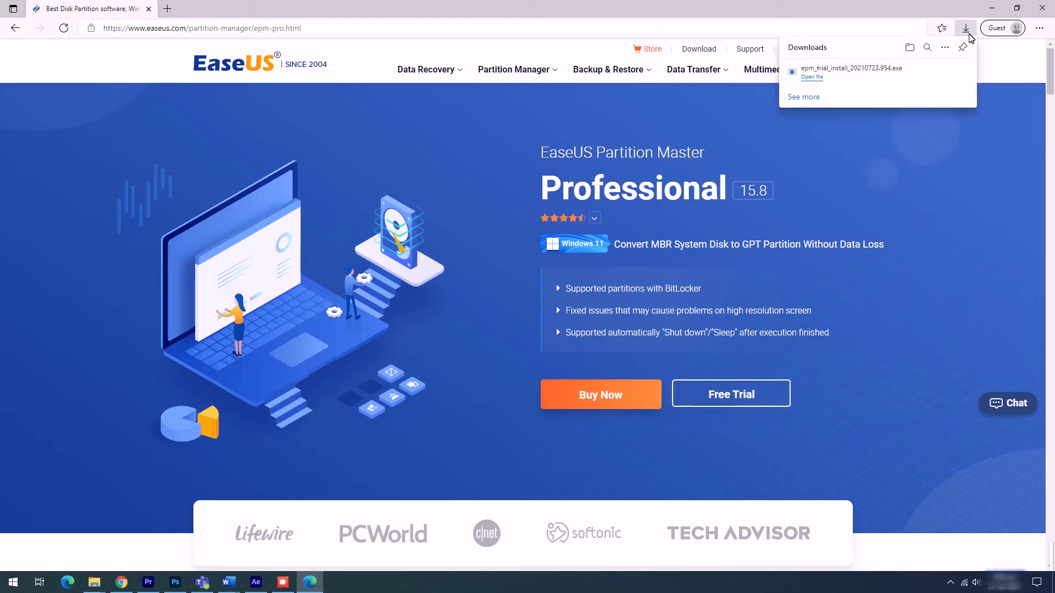
pyautogui.moveTo(861, 79)
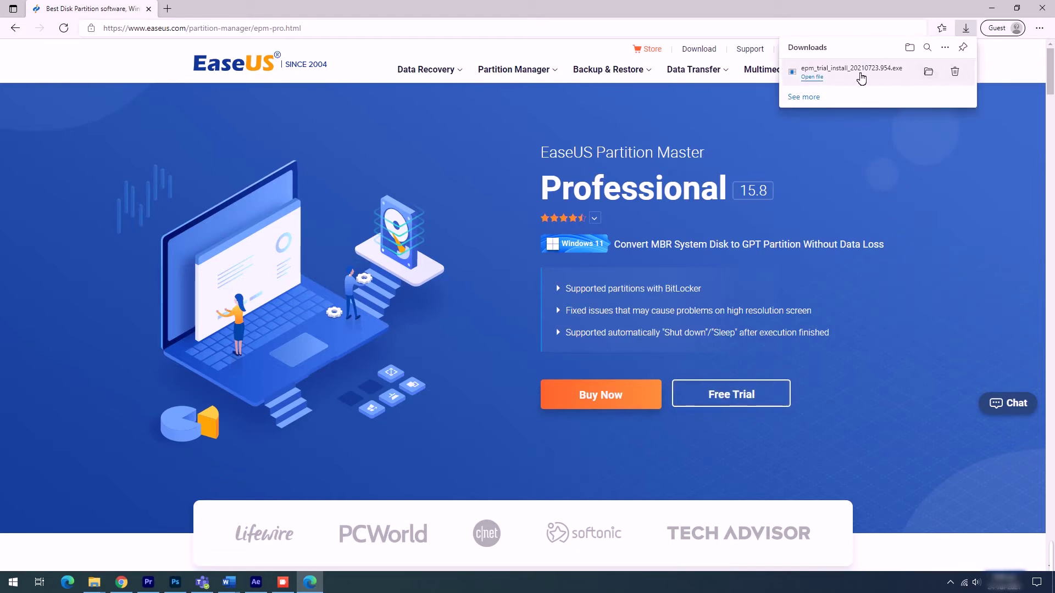
pyautogui.click(812, 78)
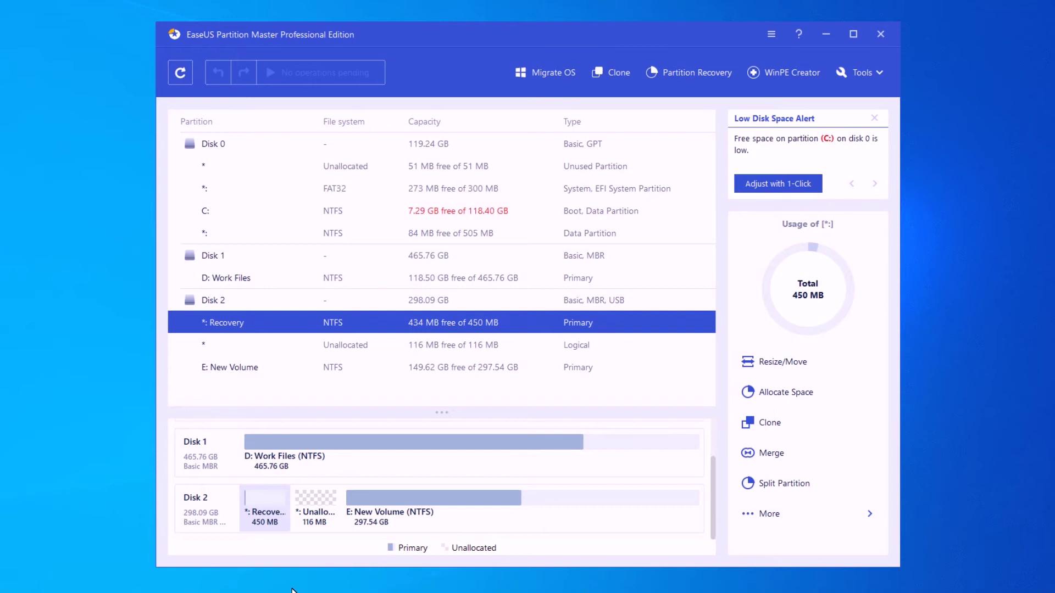
# Step: Migrate the OS to target Disk 2 with the autofit layout and proceed
pyautogui.click(542, 75)
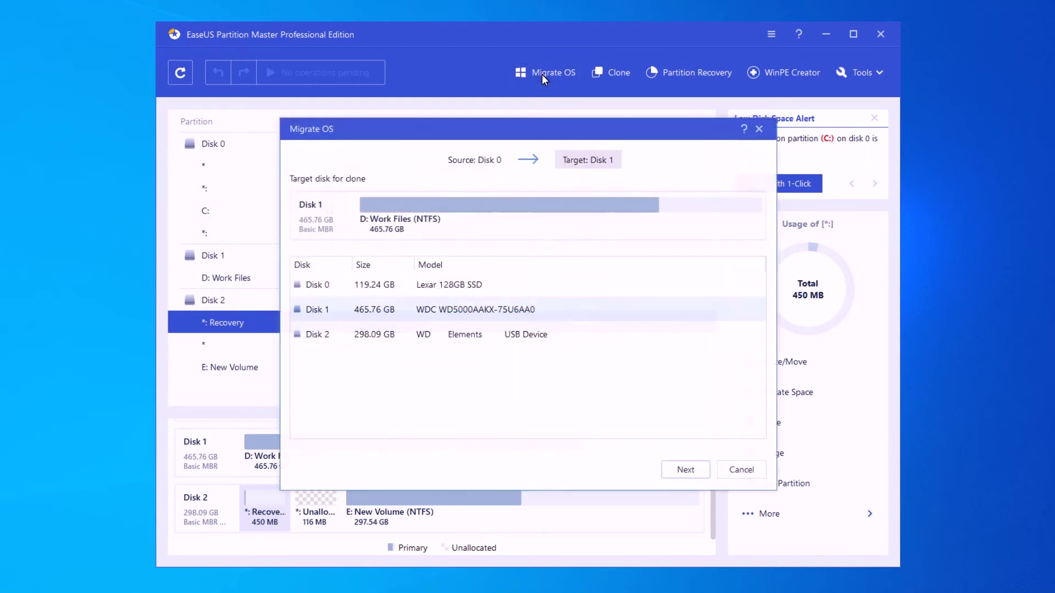
pyautogui.click(493, 335)
pyautogui.click(676, 468)
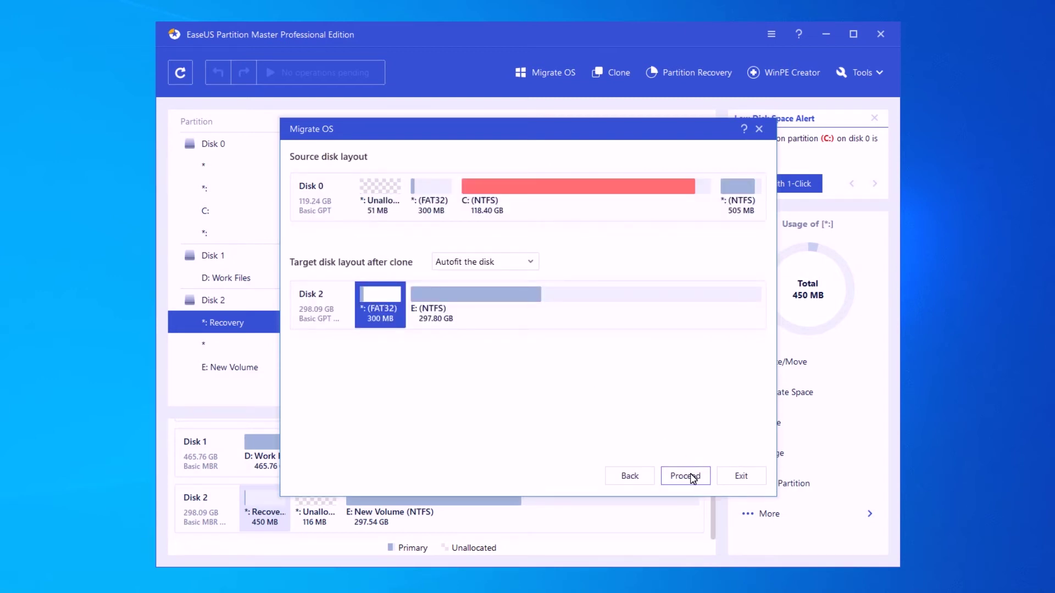
pyautogui.click(685, 475)
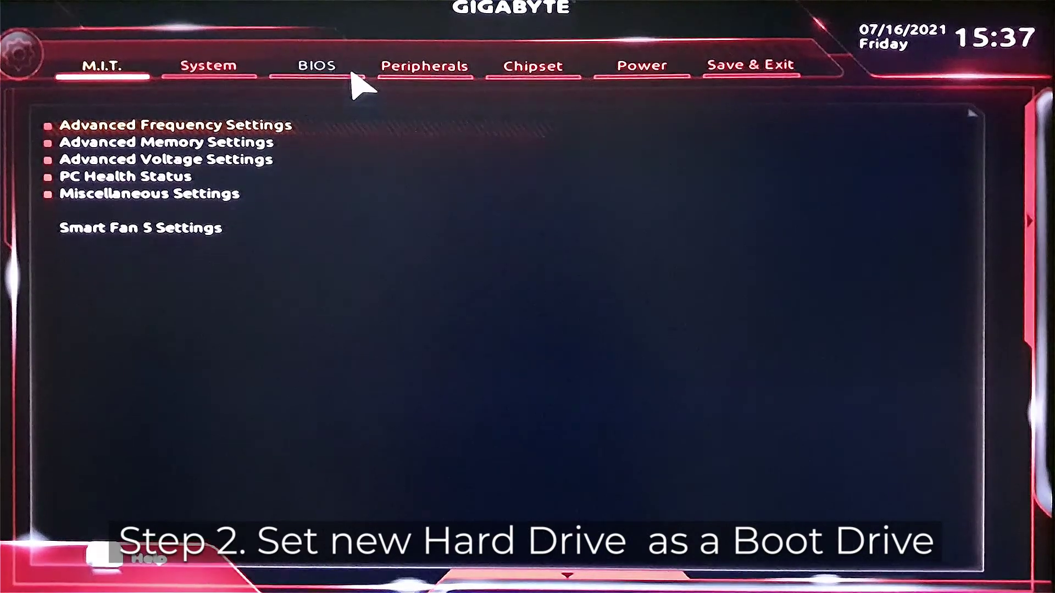
# Step: Set Boot Option #1 to the new drive, then Save & Exit Setup and confirm the reset
pyautogui.click(352, 73)
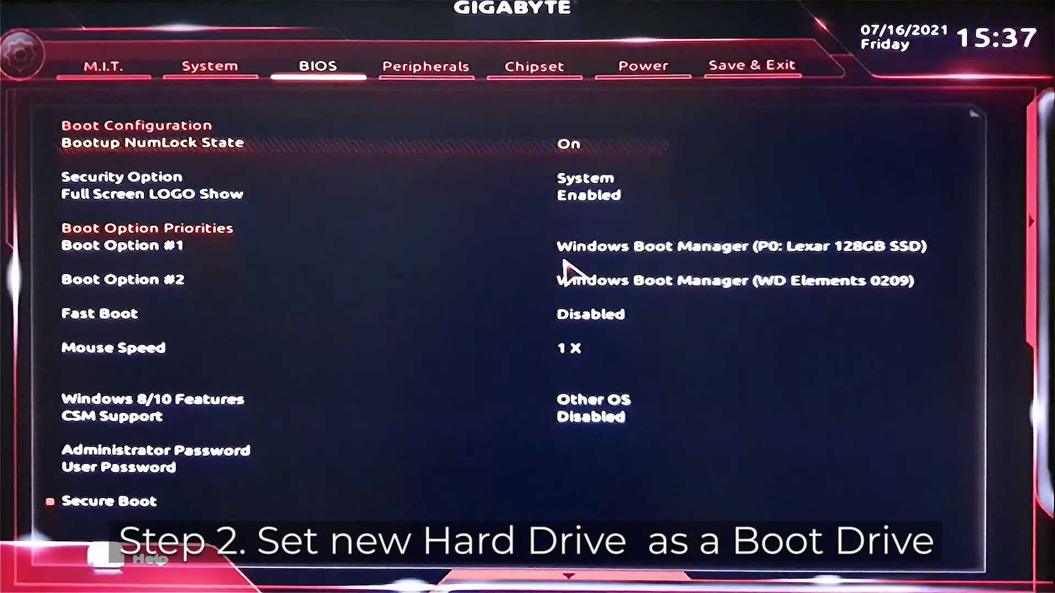
pyautogui.click(574, 246)
pyautogui.click(571, 289)
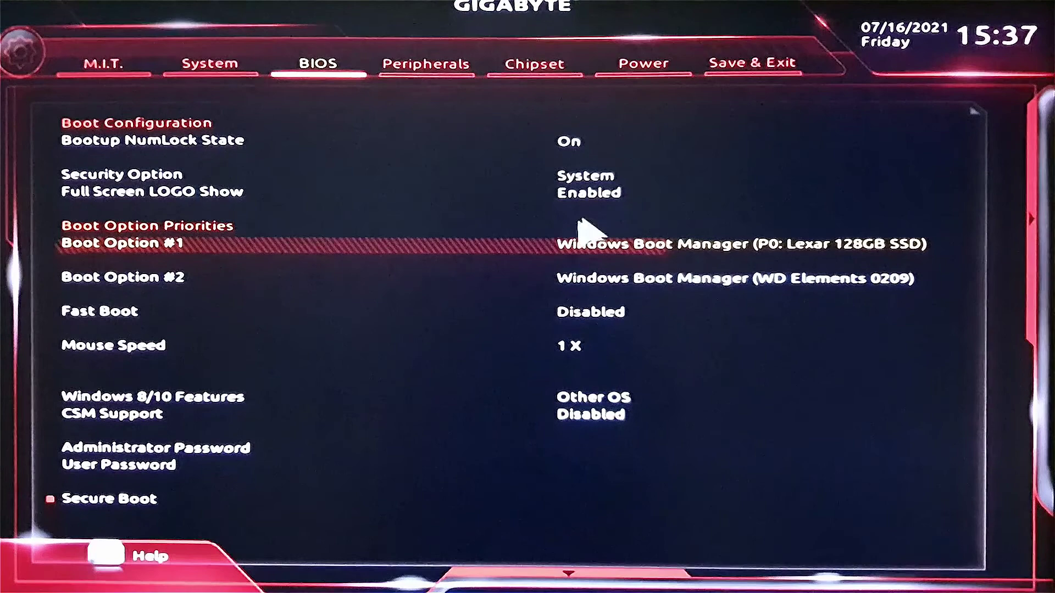
pyautogui.click(752, 65)
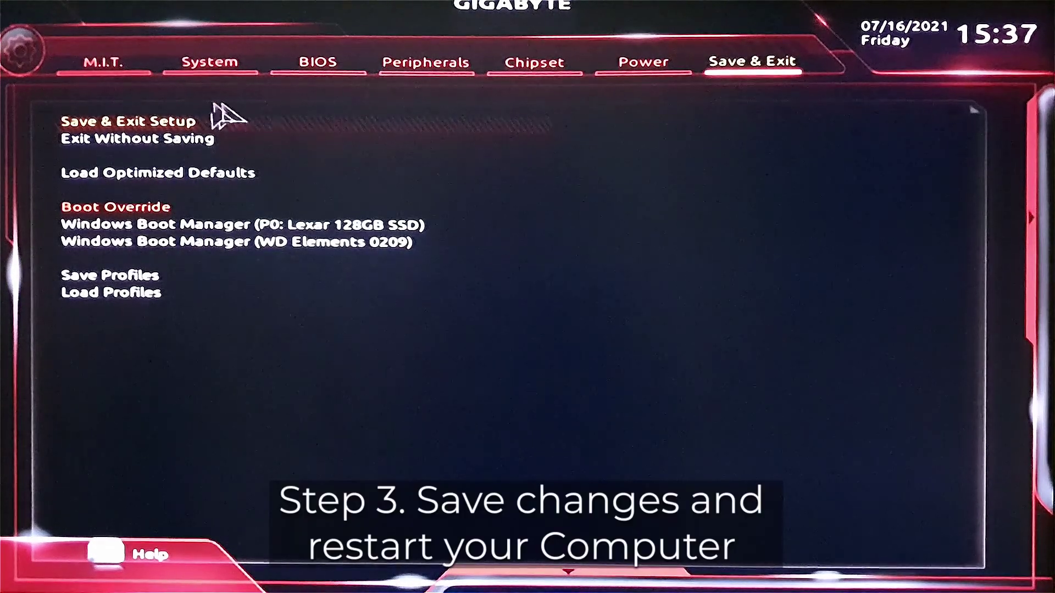
pyautogui.click(170, 121)
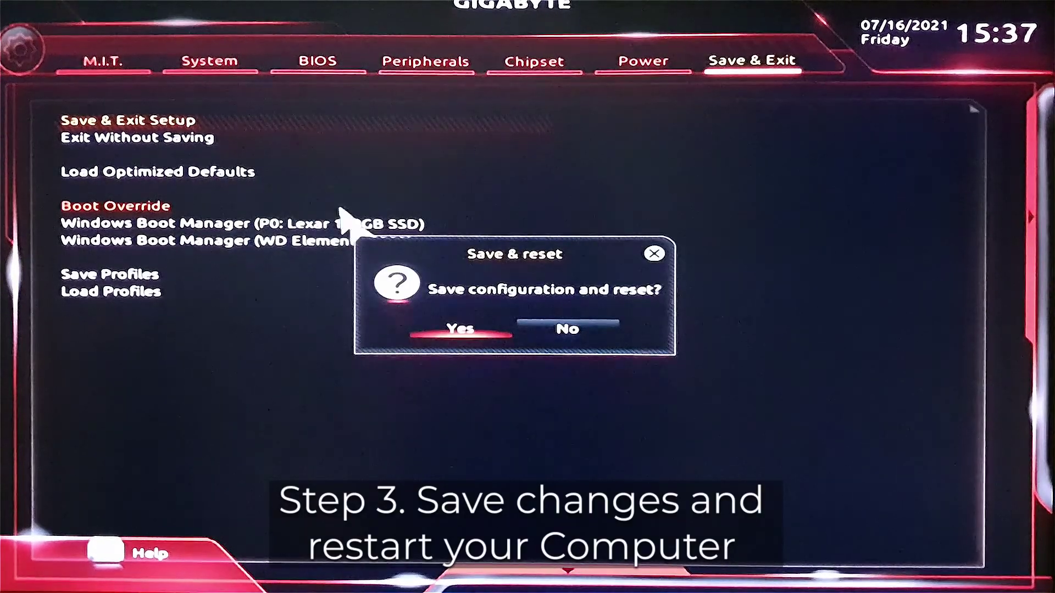
pyautogui.click(460, 329)
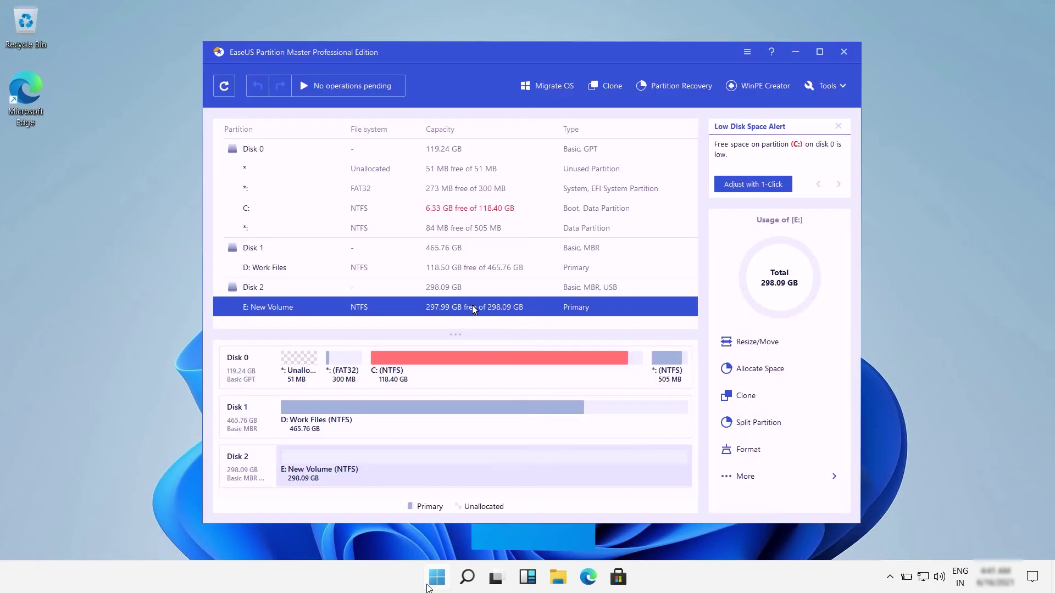
# Step: Wait for Windows 11 to boot to the desktop, then right-click on the desktop
pyautogui.rightClick(471, 306)
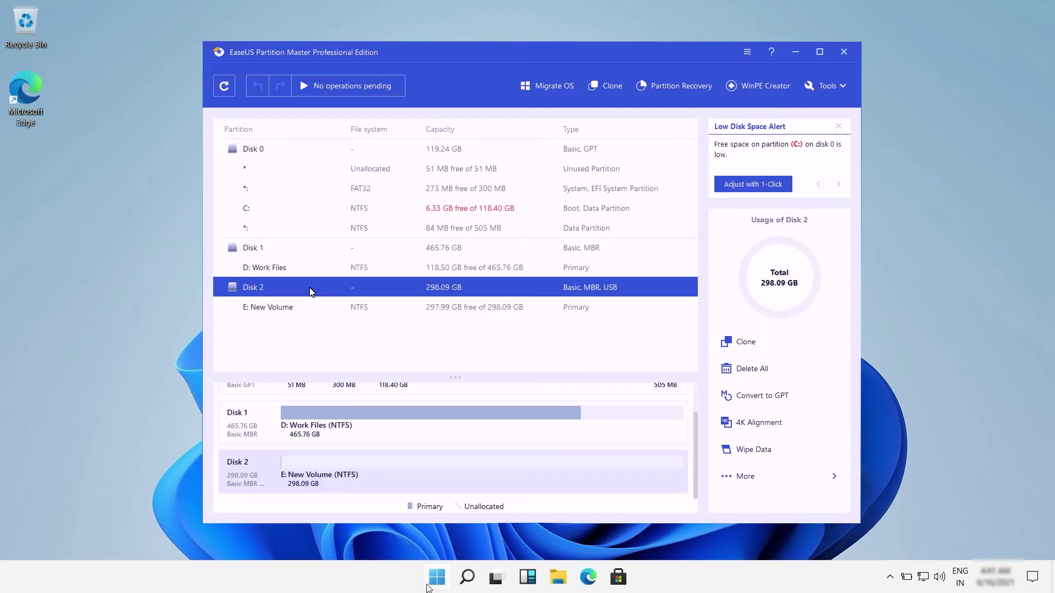
# Step: Queue Convert to GPT on Disk 2, apply the one operation, and finish when done
pyautogui.rightClick(310, 291)
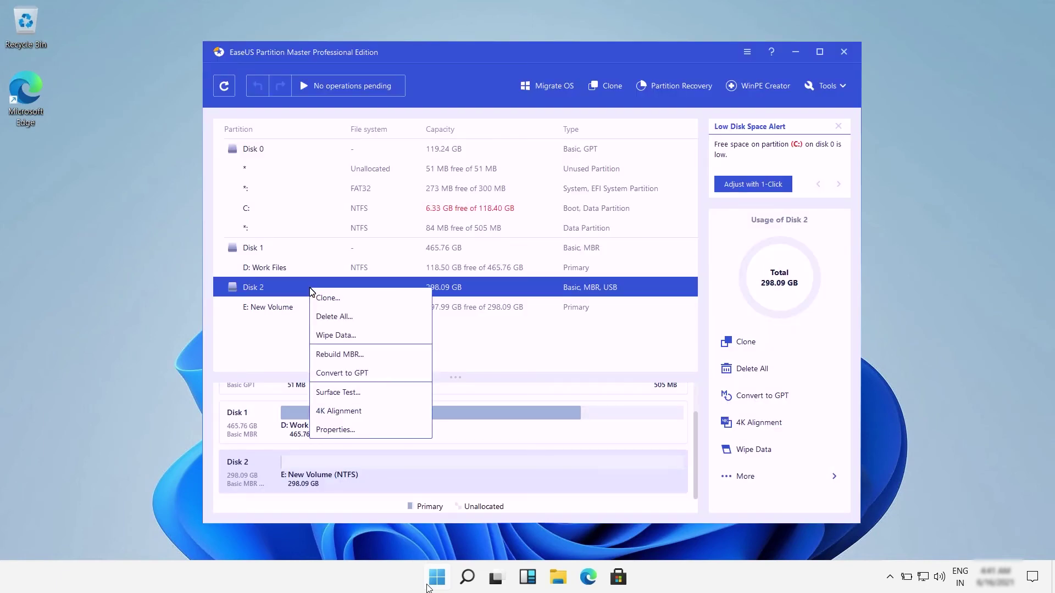
pyautogui.click(352, 376)
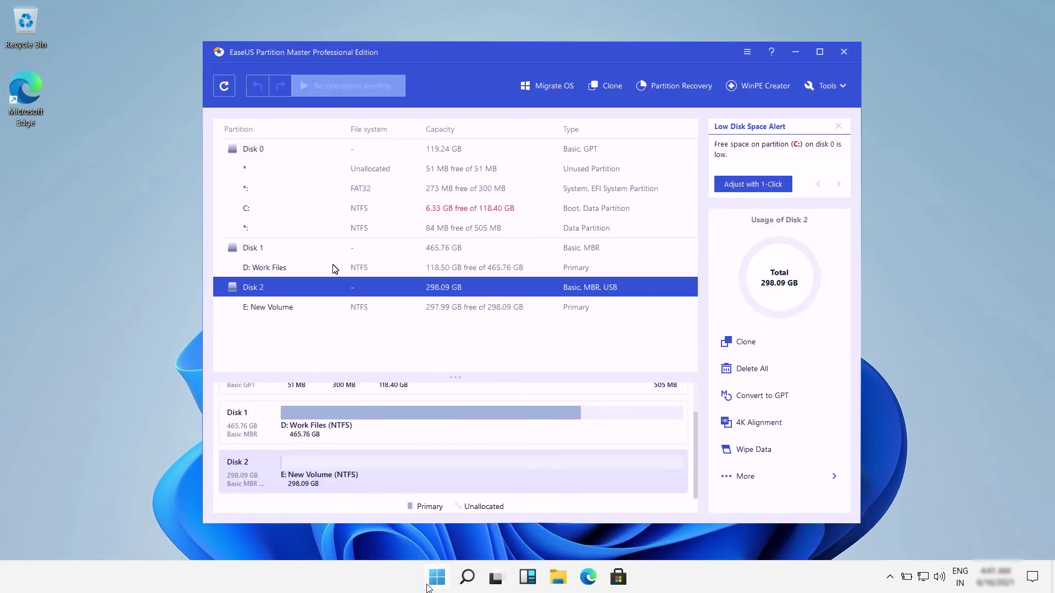
pyautogui.click(341, 89)
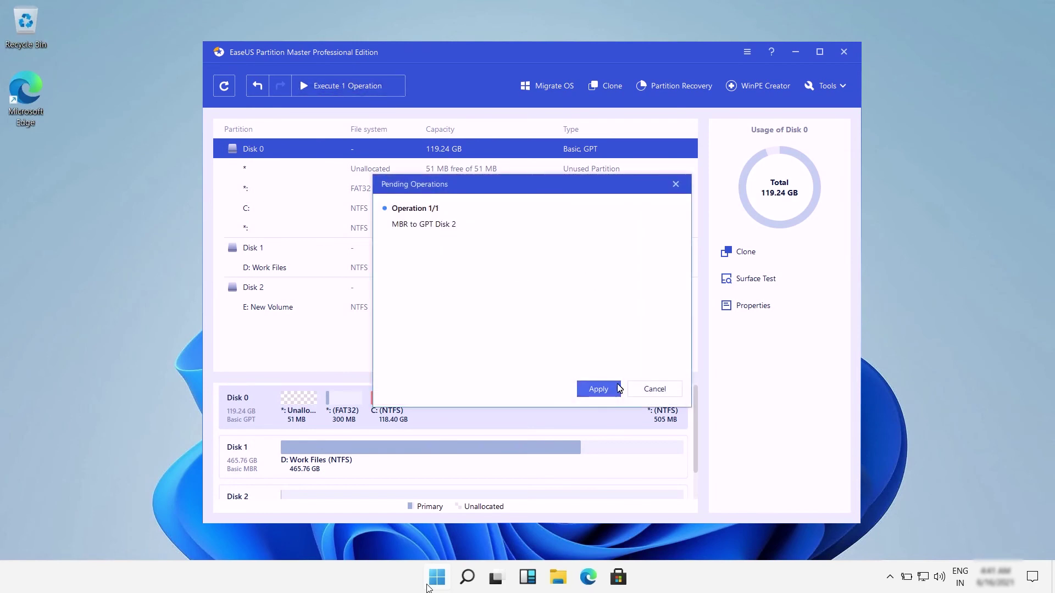
pyautogui.click(611, 387)
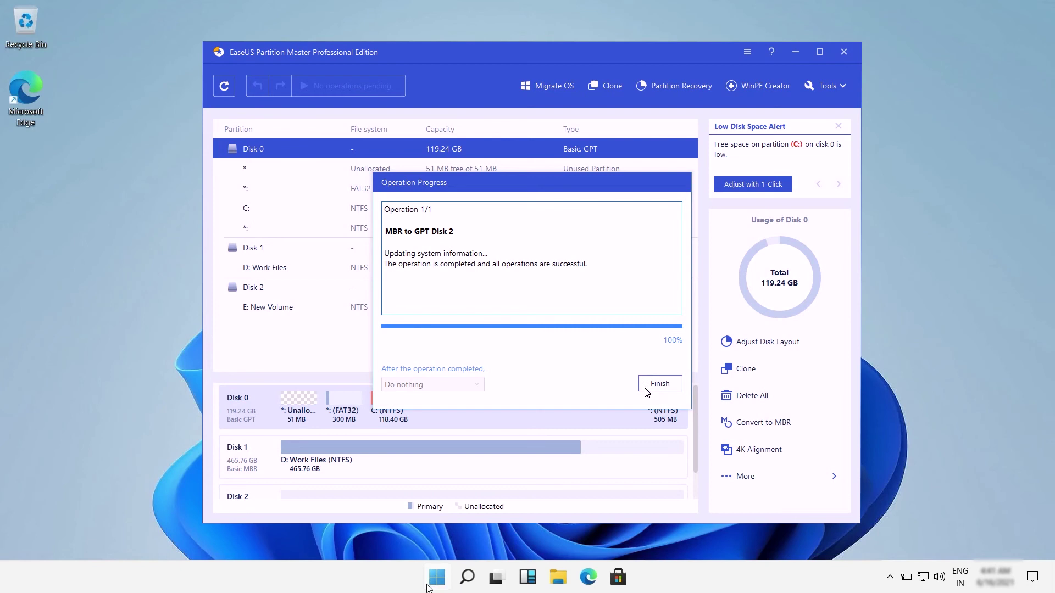
pyautogui.click(648, 383)
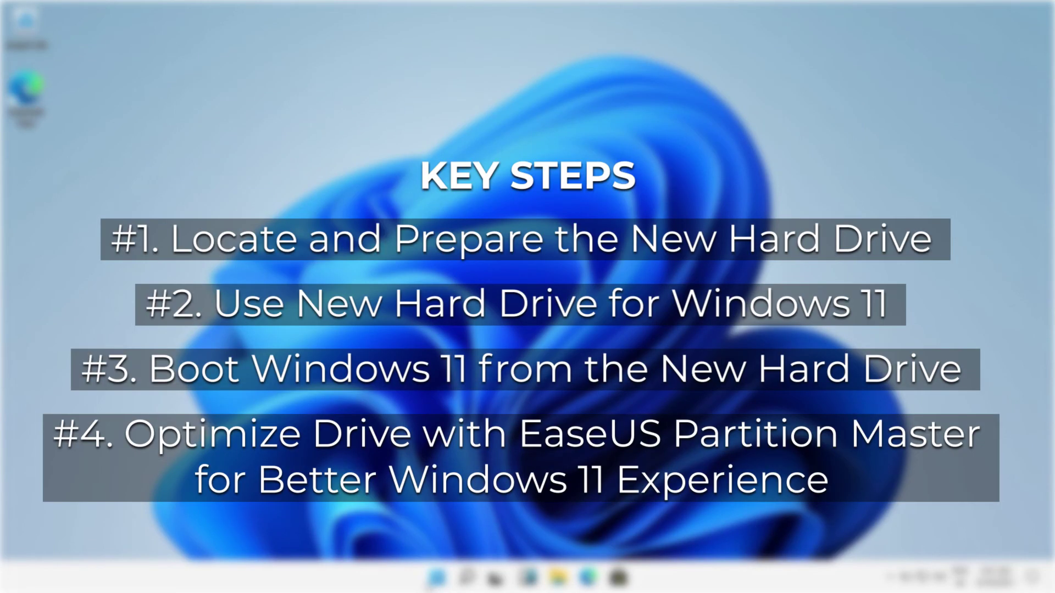